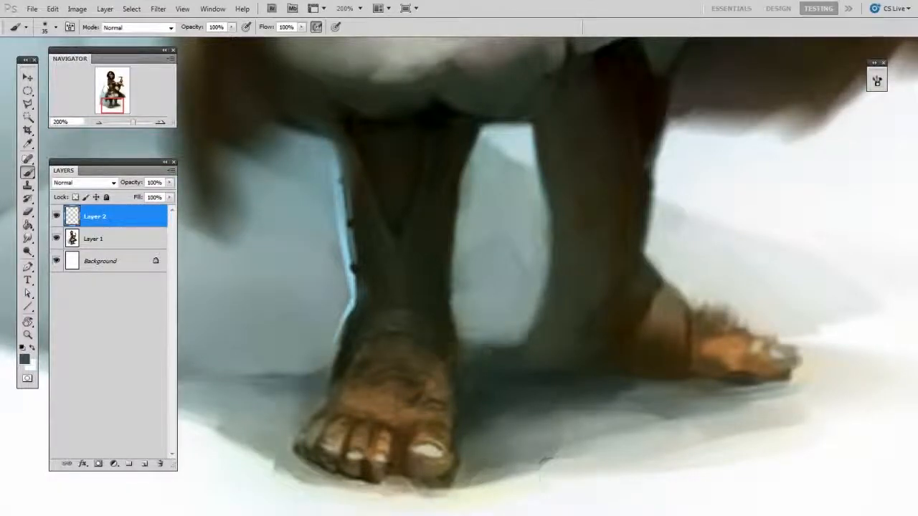
# Step: Set the foreground color to a bright pink, #f74ba0
pyautogui.moveTo(550, 474); pyautogui.dragTo(565, 488)
pyautogui.press('n')
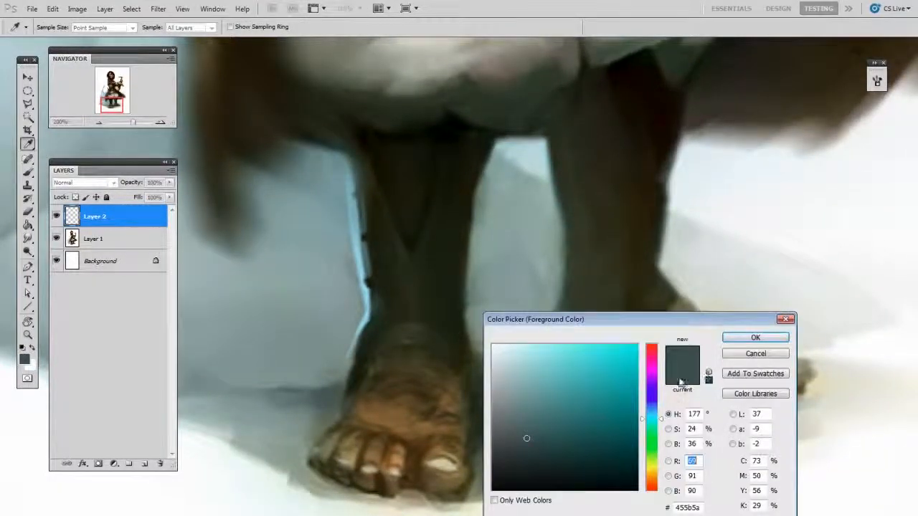
pyautogui.moveTo(694, 321); pyautogui.dragTo(748, 221)
pyautogui.moveTo(715, 317); pyautogui.dragTo(716, 256)
pyautogui.moveTo(588, 340)
pyautogui.mouseDown()
pyautogui.moveTo(669, 278)
pyautogui.moveTo(635, 260)
pyautogui.moveTo(646, 249)
pyautogui.mouseUp()
pyautogui.click(810, 236)
# Step: Choose a hard brush tip, reduce its size, and block in the figure's left shin in pink on Layer 2
pyautogui.moveTo(459, 225); pyautogui.dragTo(467, 231)
pyautogui.rightClick(603, 272)
pyautogui.click(771, 342)
pyautogui.moveTo(464, 388); pyautogui.dragTo(466, 389)
pyautogui.press('[')
pyautogui.press('[')
pyautogui.moveTo(367, 176)
pyautogui.mouseDown()
pyautogui.moveTo(413, 295)
pyautogui.moveTo(453, 246)
pyautogui.moveTo(475, 147)
pyautogui.moveTo(482, 159)
pyautogui.moveTo(372, 217)
pyautogui.mouseUp()
pyautogui.press('[')
pyautogui.moveTo(392, 299)
pyautogui.mouseDown()
pyautogui.moveTo(393, 326)
pyautogui.moveTo(431, 310)
pyautogui.moveTo(460, 346)
pyautogui.mouseUp()
pyautogui.moveTo(379, 340); pyautogui.dragTo(406, 374)
# Step: Choose an eraser tip and trim the lower edge of the pink left shin shape into a curve above the foot
pyautogui.press('e')
pyautogui.rightClick(459, 372)
pyautogui.moveTo(467, 339)
pyautogui.mouseDown()
pyautogui.moveTo(466, 365)
pyautogui.moveTo(456, 361)
pyautogui.mouseUp()
pyautogui.click(694, 438)
pyautogui.press('Return')
pyautogui.moveTo(399, 341)
pyautogui.mouseDown()
pyautogui.moveTo(387, 364)
pyautogui.moveTo(459, 360)
pyautogui.mouseUp()
pyautogui.moveTo(392, 352)
pyautogui.mouseDown()
pyautogui.moveTo(444, 346)
pyautogui.moveTo(405, 376)
pyautogui.mouseUp()
# Step: Extend the pink left shin shape up along the inner side of the leg and fill its gaps
pyautogui.press('b')
pyautogui.moveTo(456, 308); pyautogui.dragTo(458, 273)
pyautogui.moveTo(466, 255)
pyautogui.mouseDown()
pyautogui.moveTo(464, 317)
pyautogui.moveTo(475, 222)
pyautogui.mouseUp()
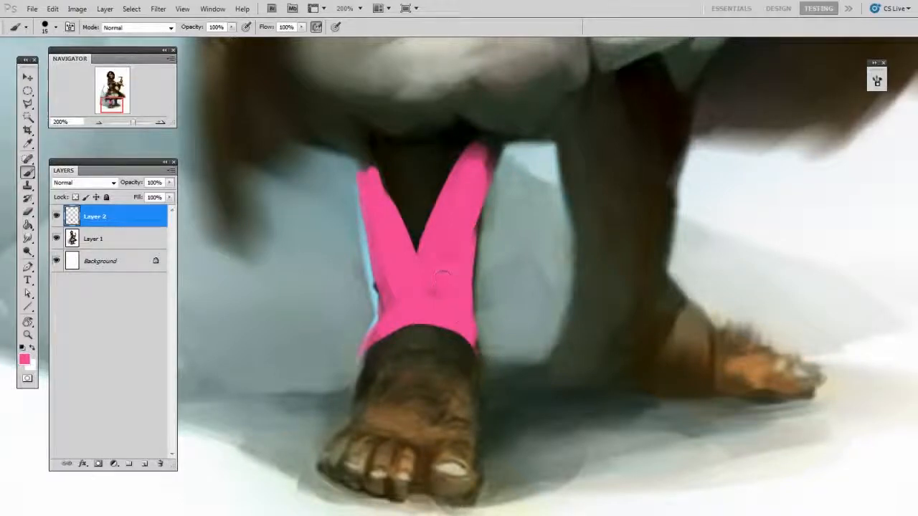
pyautogui.moveTo(383, 281); pyautogui.dragTo(387, 312)
pyautogui.moveTo(416, 245)
pyautogui.mouseDown()
pyautogui.moveTo(402, 204)
pyautogui.moveTo(424, 215)
pyautogui.mouseUp()
# Step: Trim the upper corners of the left shin shape below the knee and fill the gap in its middle with pink
pyautogui.press('e')
pyautogui.moveTo(387, 170); pyautogui.dragTo(367, 159)
pyautogui.moveTo(446, 166); pyautogui.dragTo(482, 150)
pyautogui.press('b')
pyautogui.moveTo(417, 248); pyautogui.dragTo(417, 228)
pyautogui.moveTo(383, 284); pyautogui.dragTo(384, 316)
# Step: Outline the right shin in pink below the knee and fill it in with a larger brush
pyautogui.moveTo(574, 215); pyautogui.dragTo(507, 212)
pyautogui.moveTo(506, 174); pyautogui.dragTo(593, 171)
pyautogui.moveTo(594, 171)
pyautogui.mouseDown()
pyautogui.moveTo(521, 193)
pyautogui.moveTo(562, 255)
pyautogui.mouseUp()
pyautogui.moveTo(562, 255)
pyautogui.mouseDown()
pyautogui.moveTo(600, 188)
pyautogui.moveTo(604, 212)
pyautogui.mouseUp()
pyautogui.press(']')
pyautogui.moveTo(516, 229)
pyautogui.mouseDown()
pyautogui.moveTo(518, 318)
pyautogui.moveTo(597, 244)
pyautogui.mouseUp()
# Step: Clean up the right shin shape by erasing its outer edge, tapering its lower end to a point, and repainting its top edge
pyautogui.press('e')
pyautogui.moveTo(596, 244)
pyautogui.mouseDown()
pyautogui.moveTo(609, 169)
pyautogui.moveTo(634, 159)
pyautogui.mouseUp()
pyautogui.press('b')
pyautogui.moveTo(516, 315); pyautogui.dragTo(551, 356)
pyautogui.press('e')
pyautogui.moveTo(554, 354)
pyautogui.mouseDown()
pyautogui.moveTo(607, 292)
pyautogui.moveTo(578, 367)
pyautogui.mouseUp()
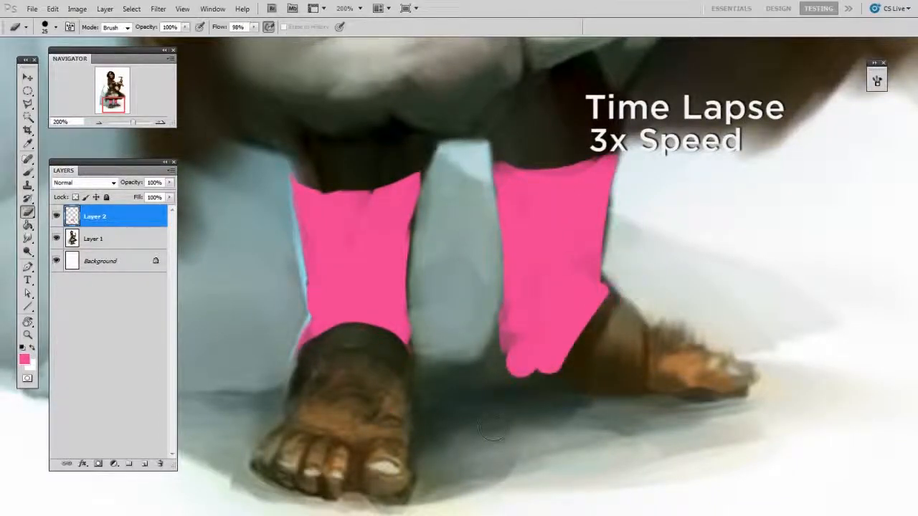
pyautogui.moveTo(490, 335); pyautogui.dragTo(525, 370)
pyautogui.press('b')
pyautogui.moveTo(496, 166); pyautogui.dragTo(615, 156)
pyautogui.press('e')
pyautogui.press('b')
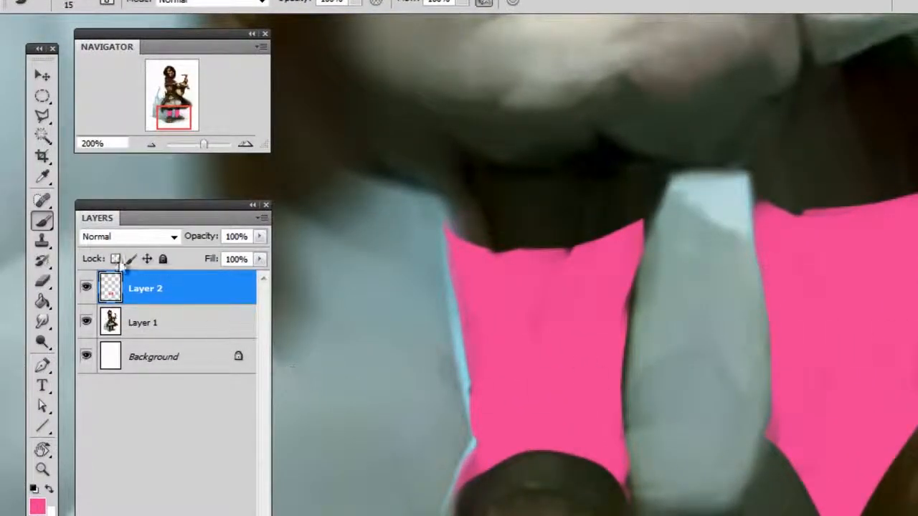
# Step: Lock the transparent pixels of Layer 2
pyautogui.click(115, 259)
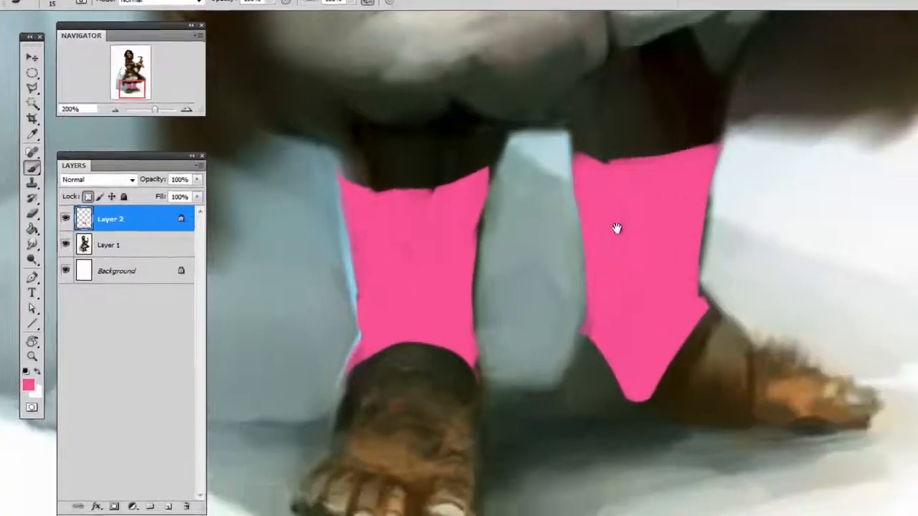
pyautogui.moveTo(799, 294); pyautogui.dragTo(805, 290)
pyautogui.press('n')
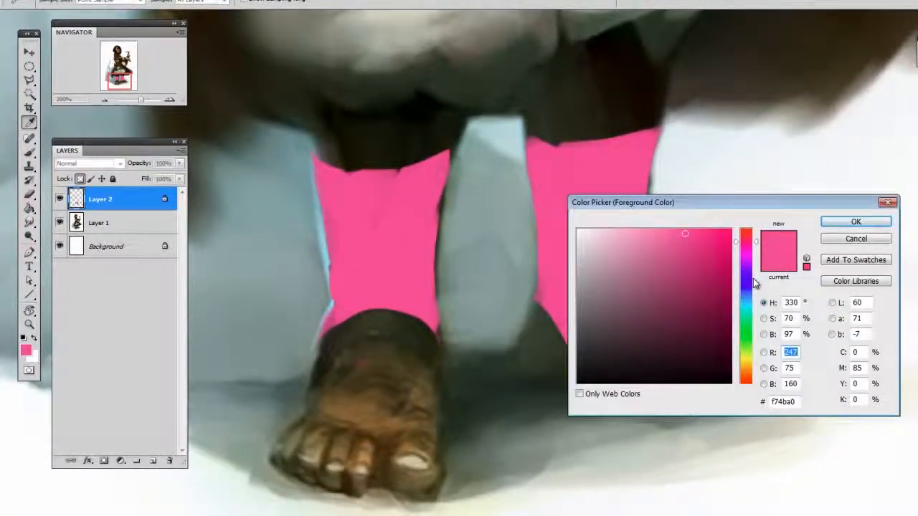
pyautogui.click(852, 242)
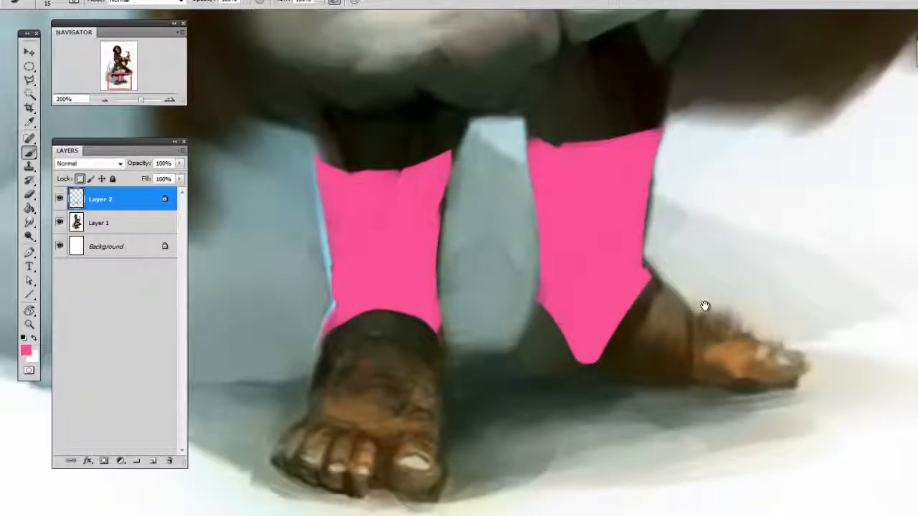
# Step: Choose a different brush tip, enlarge it, and recolor both pink shin shapes with a tan brown sampled from the figure
pyautogui.hotkey('ctrl', '-')
pyautogui.hotkey('ctrl', '-')
pyautogui.hotkey('ctrl', '-')
pyautogui.scroll(-2, 688, 241)
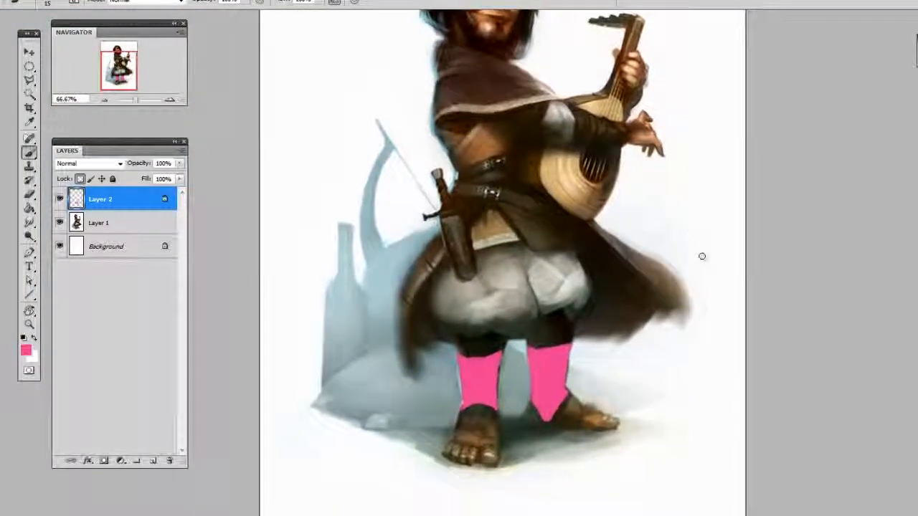
pyautogui.rightClick(566, 257)
pyautogui.click(778, 331)
pyautogui.moveTo(501, 342); pyautogui.dragTo(508, 348)
pyautogui.keyDown('alt'); pyautogui.click(506, 245); pyautogui.keyUp('alt')
pyautogui.press(']')
pyautogui.press(']')
pyautogui.press(']')
pyautogui.press(']')
pyautogui.press(']')
pyautogui.moveTo(491, 396); pyautogui.dragTo(498, 379)
pyautogui.press(']')
pyautogui.press(']')
pyautogui.press(']')
pyautogui.press(']')
pyautogui.press(']')
pyautogui.press(']')
pyautogui.press(']')
pyautogui.press(']')
pyautogui.press(']')
pyautogui.moveTo(521, 431)
pyautogui.mouseDown()
pyautogui.moveTo(555, 385)
pyautogui.moveTo(543, 344)
pyautogui.mouseUp()
# Step: Sample a dark brown from the painting and shade the top of the left shin with a smaller brush
pyautogui.press('[')
pyautogui.press('[')
pyautogui.press('[')
pyautogui.press('[')
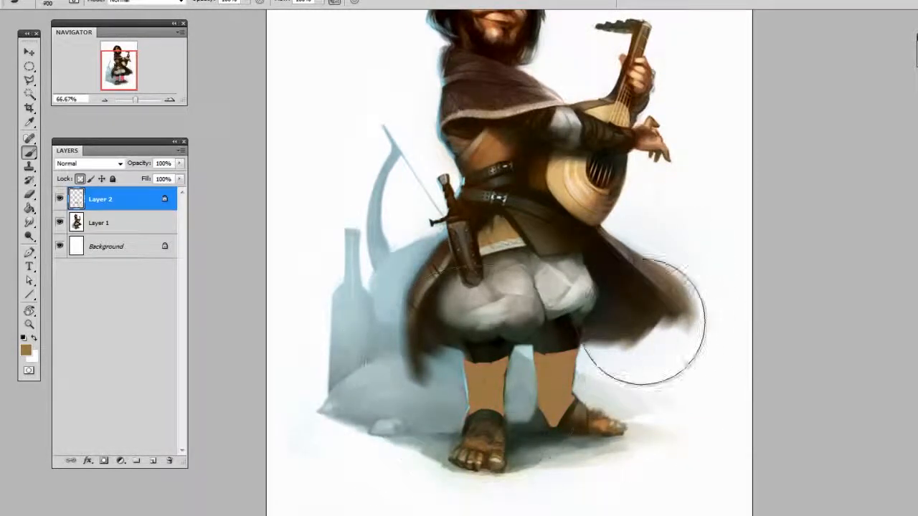
pyautogui.keyDown('alt'); pyautogui.click(540, 173); pyautogui.keyUp('alt')
pyautogui.press('[')
pyautogui.press('[')
pyautogui.press('[')
pyautogui.press('[')
pyautogui.press('[')
pyautogui.press('[')
pyautogui.press('[')
pyautogui.moveTo(473, 352); pyautogui.dragTo(499, 345)
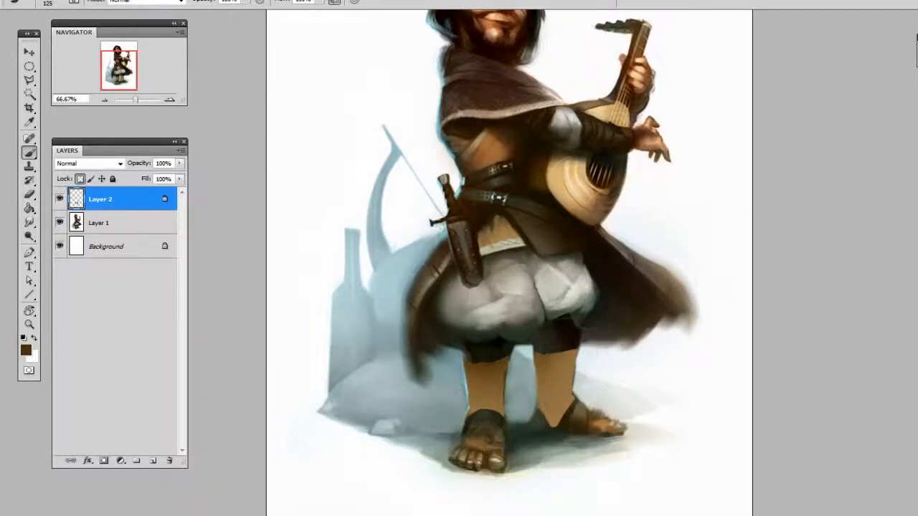
# Step: Enlarge the brush and darken the right shin with the dark brown
pyautogui.press(']')
pyautogui.press(']')
pyautogui.press(']')
pyautogui.press(']')
pyautogui.press(']')
pyautogui.press(']')
pyautogui.press(']')
pyautogui.moveTo(595, 305); pyautogui.dragTo(589, 308)
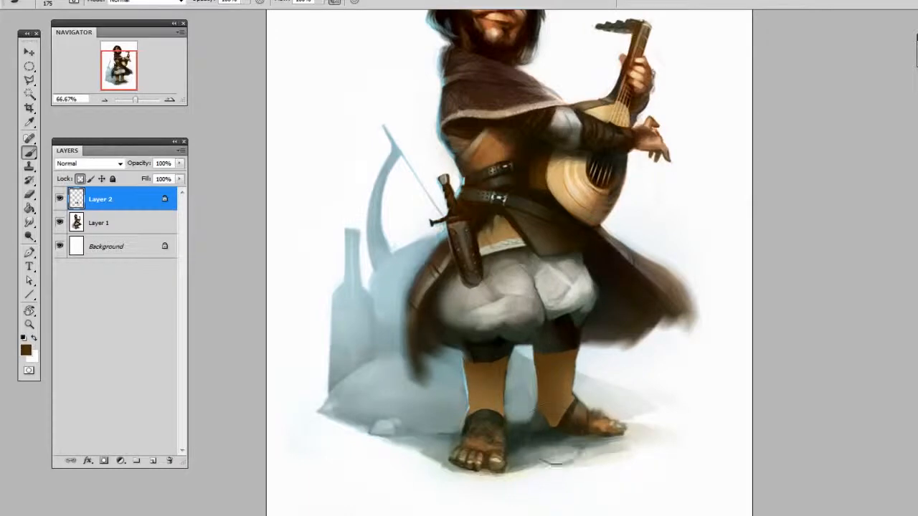
pyautogui.press(']')
pyautogui.press(']')
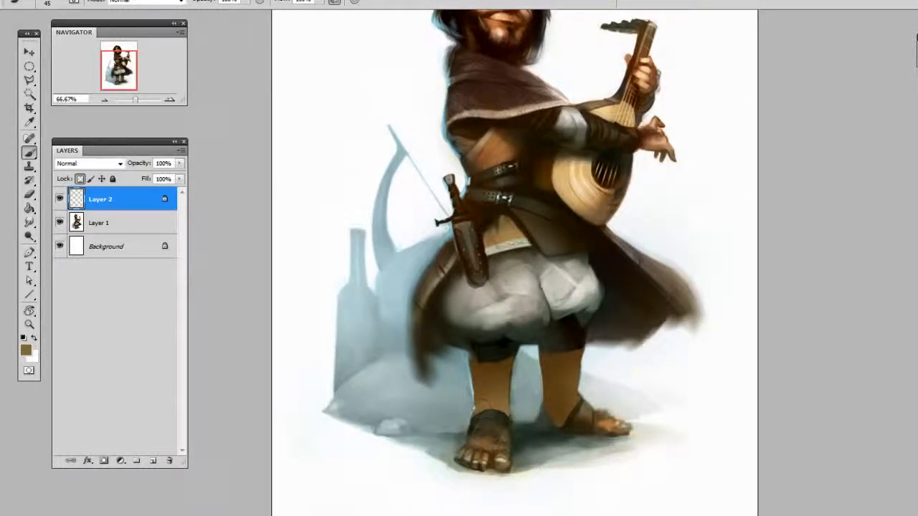
# Step: Touch up the lower part of the left shin above the ankle with a smaller brush and browns sampled from the leg
pyautogui.press('[')
pyautogui.moveTo(486, 403)
pyautogui.mouseDown()
pyautogui.moveTo(509, 410)
pyautogui.moveTo(478, 406)
pyautogui.moveTo(495, 396)
pyautogui.moveTo(496, 362)
pyautogui.moveTo(507, 417)
pyautogui.mouseUp()
pyautogui.keyDown('alt'); pyautogui.click(507, 379); pyautogui.keyUp('alt')
pyautogui.keyDown('alt'); pyautogui.click(496, 404); pyautogui.keyUp('alt')
# Step: Choose another brush tip and model the left shin with lighter tan strokes sampled from the leg
pyautogui.press(']')
pyautogui.press(']')
pyautogui.press(']')
pyautogui.rightClick(497, 362)
pyautogui.click(710, 440)
pyautogui.press('[')
pyautogui.press('[')
pyautogui.press('[')
pyautogui.press(']')
pyautogui.keyDown('alt'); pyautogui.click(515, 380); pyautogui.keyUp('alt')
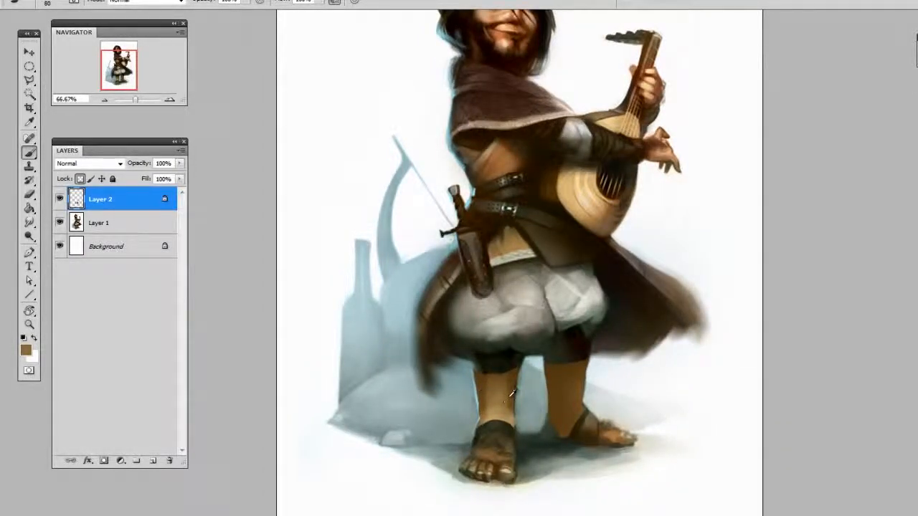
pyautogui.moveTo(508, 398); pyautogui.dragTo(509, 423)
pyautogui.moveTo(495, 386); pyautogui.dragTo(496, 400)
pyautogui.moveTo(497, 402); pyautogui.dragTo(501, 349)
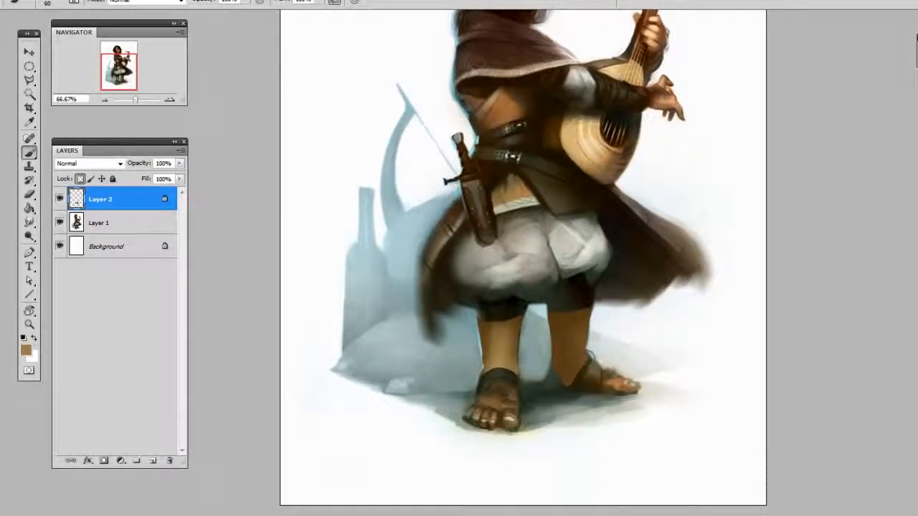
# Step: Enlarge the brush and paint a lighter tan highlight on the right shin, sampling browns from that leg
pyautogui.press(']')
pyautogui.press(']')
pyautogui.press(']')
pyautogui.moveTo(591, 351)
pyautogui.mouseDown()
pyautogui.moveTo(585, 332)
pyautogui.moveTo(551, 362)
pyautogui.moveTo(555, 338)
pyautogui.mouseUp()
pyautogui.keyDown('alt'); pyautogui.click(587, 319); pyautogui.keyUp('alt')
pyautogui.keyDown('alt'); pyautogui.click(558, 351); pyautogui.keyUp('alt')
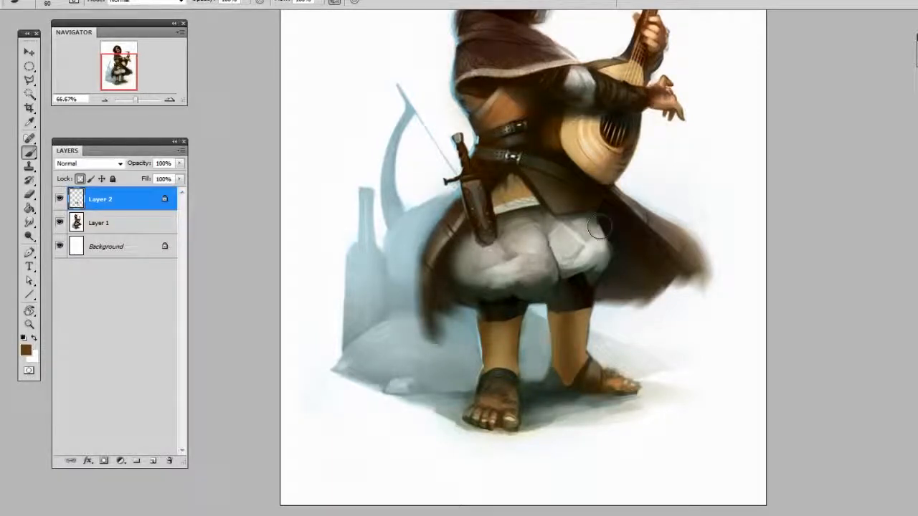
# Step: Sample a near-black from below the knee and add soft shadow to the shins with a much larger brush
pyautogui.moveTo(705, 196); pyautogui.dragTo(697, 220)
pyautogui.keyDown('alt'); pyautogui.click(564, 318); pyautogui.keyUp('alt')
pyautogui.press(']')
pyautogui.press(']')
pyautogui.press(']')
pyautogui.press(']')
pyautogui.press(']')
pyautogui.press(']')
pyautogui.press(']')
pyautogui.press(']')
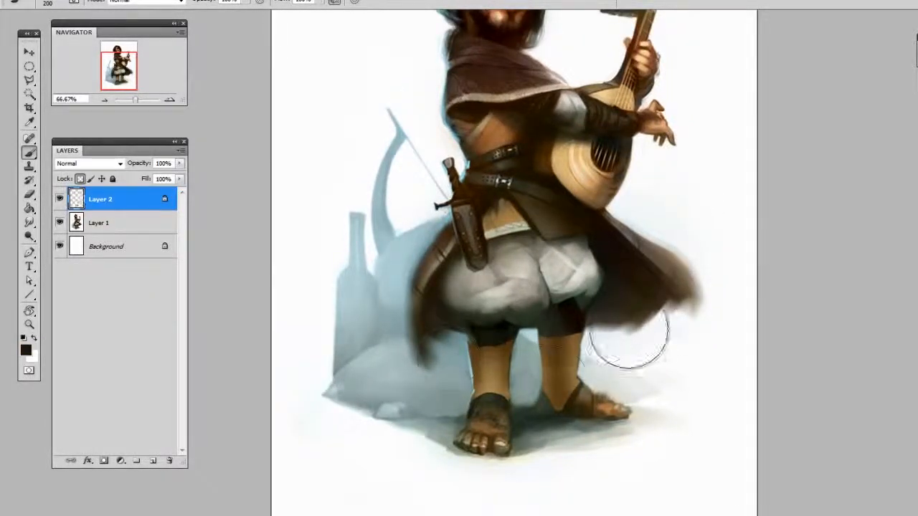
pyautogui.press(']')
pyautogui.press(']')
pyautogui.moveTo(768, 304); pyautogui.dragTo(755, 316)
# Step: Sample a mid brown from the lower left shin and soften the shading of the legs with a 70 px brush
pyautogui.keyDown('alt'); pyautogui.click(486, 391); pyautogui.keyUp('alt')
pyautogui.press('[')
pyautogui.press('[')
pyautogui.press('[')
pyautogui.press('[')
pyautogui.press('[')
pyautogui.press('[')
pyautogui.press('[')
pyautogui.press('[')
pyautogui.press('[')
pyautogui.press('[')
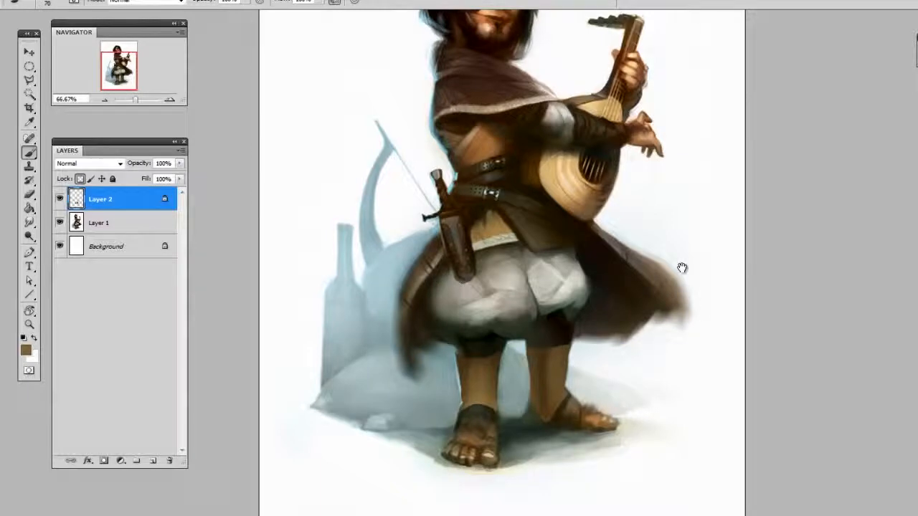
pyautogui.moveTo(690, 305); pyautogui.dragTo(681, 225)
pyautogui.hotkey('ctrl', '+')
pyautogui.moveTo(786, 264); pyautogui.dragTo(769, 282)
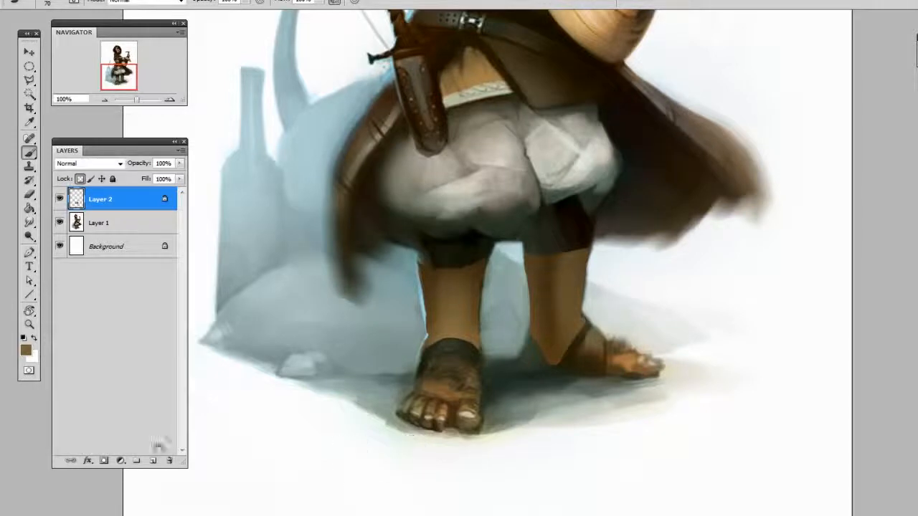
# Step: Create a new layer above Layer 2 with Multiply blending and clip it to Layer 2
pyautogui.click(153, 460)
pyautogui.click(97, 164)
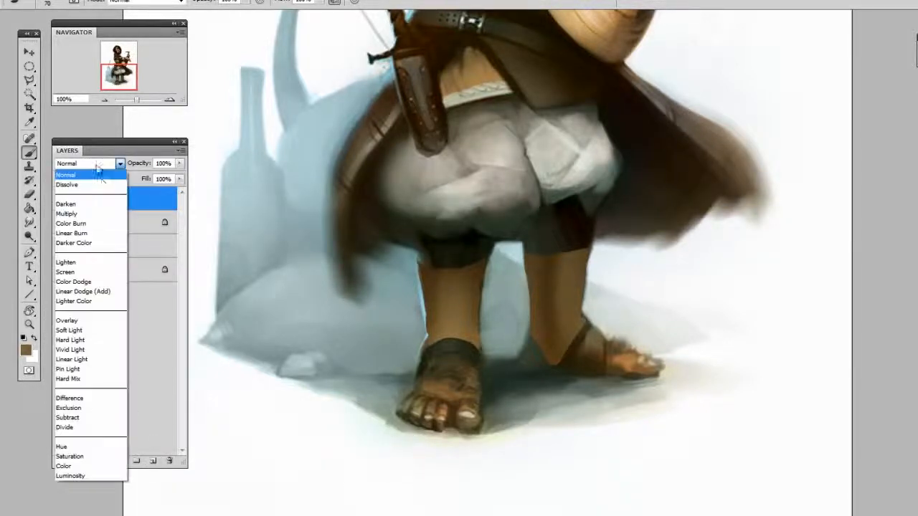
pyautogui.click(103, 217)
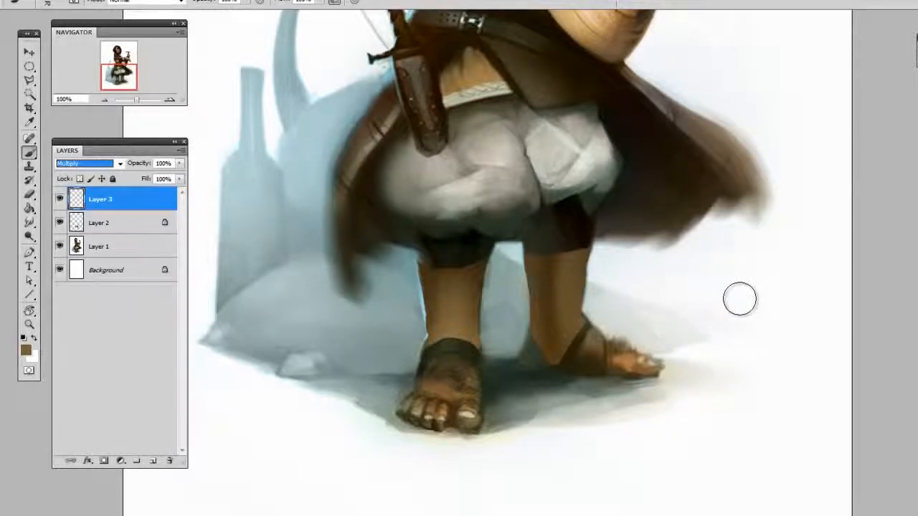
pyautogui.click(107, 1)
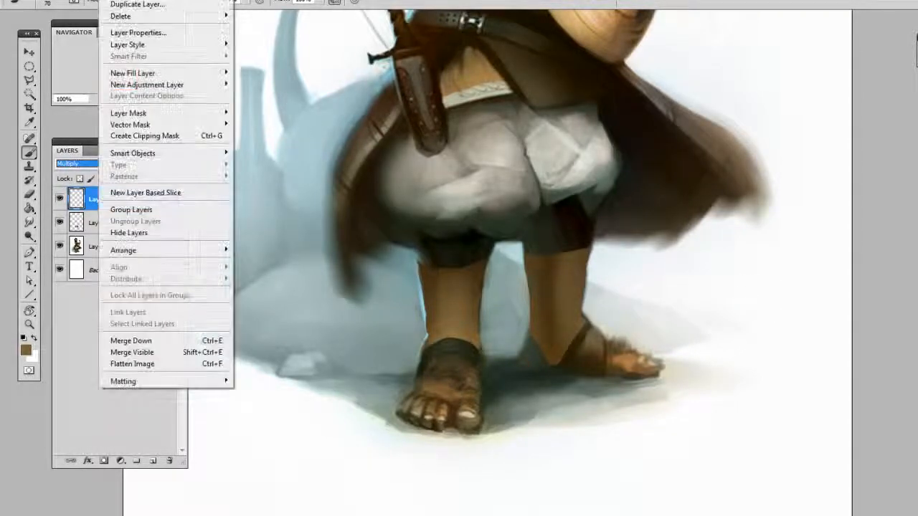
pyautogui.click(204, 135)
# Step: Choose the hard round 35 px brush, reduce it to 25 px, and paint a dark wrap band across the left shin above the ankle
pyautogui.rightClick(614, 305)
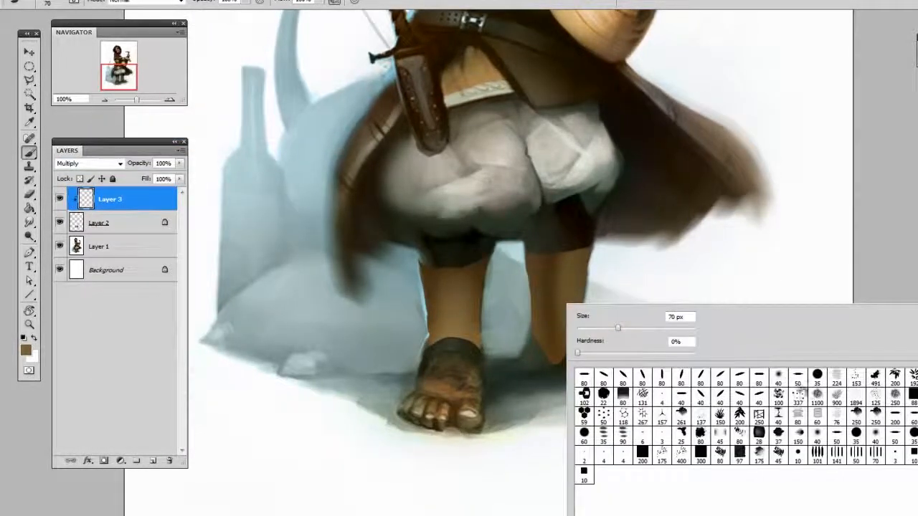
pyautogui.click(817, 376)
pyautogui.moveTo(498, 362); pyautogui.dragTo(584, 372)
pyautogui.keyDown('ctrl'); pyautogui.click(584, 372); pyautogui.keyUp('ctrl')
pyautogui.moveTo(719, 299); pyautogui.dragTo(717, 312)
pyautogui.press('[')
pyautogui.press('[')
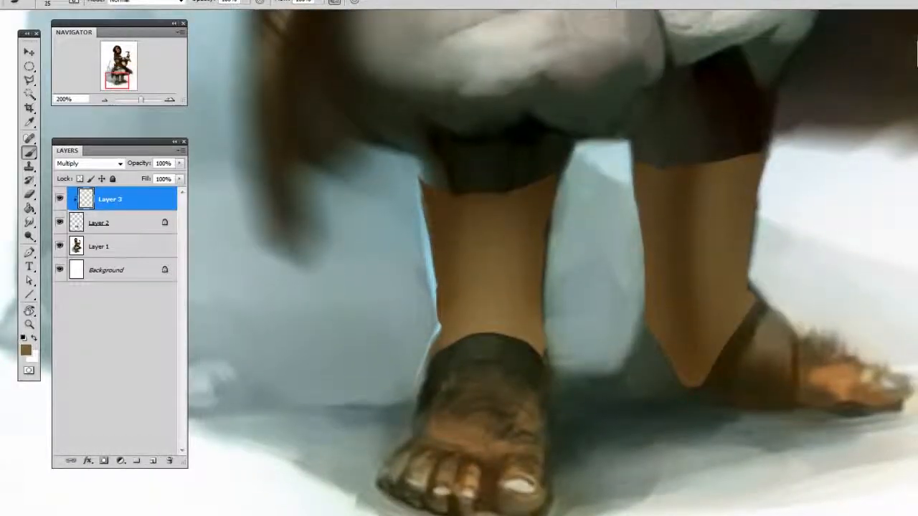
pyautogui.moveTo(463, 298)
pyautogui.mouseDown()
pyautogui.moveTo(528, 287)
pyautogui.moveTo(545, 304)
pyautogui.mouseUp()
# Step: Refine the band above the left ankle into thin, tapering wrap folds by alternating the Eraser and the Brush
pyautogui.press('e')
pyautogui.moveTo(453, 301)
pyautogui.mouseDown()
pyautogui.moveTo(507, 289)
pyautogui.moveTo(540, 300)
pyautogui.moveTo(440, 320)
pyautogui.moveTo(542, 315)
pyautogui.moveTo(491, 311)
pyautogui.mouseUp()
pyautogui.press('b')
pyautogui.press('e')
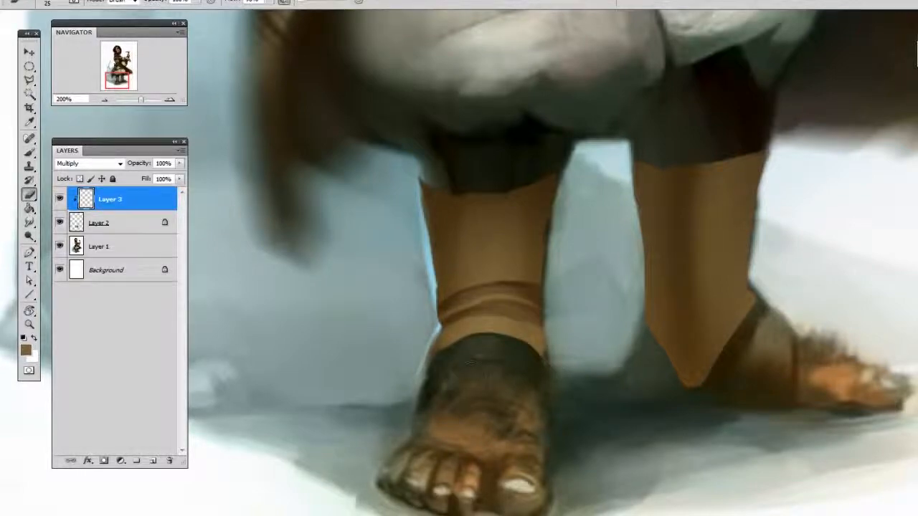
pyautogui.press('b')
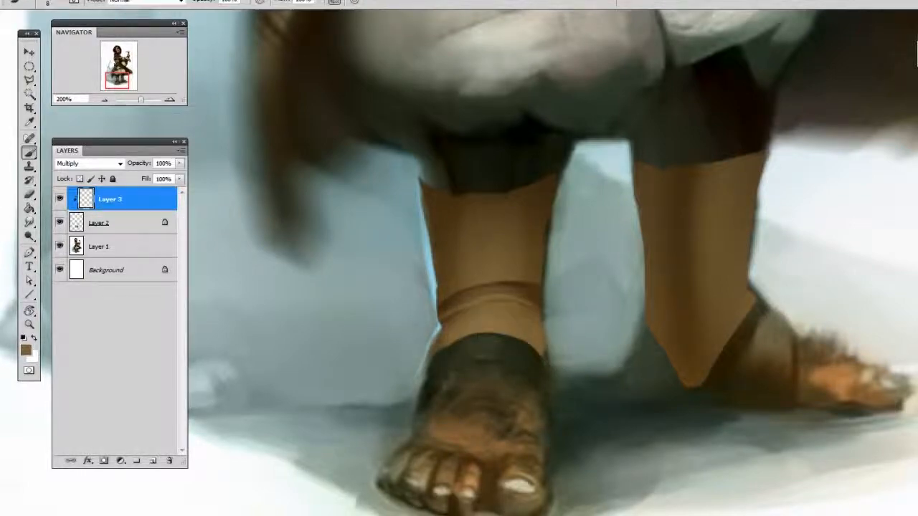
pyautogui.press('e')
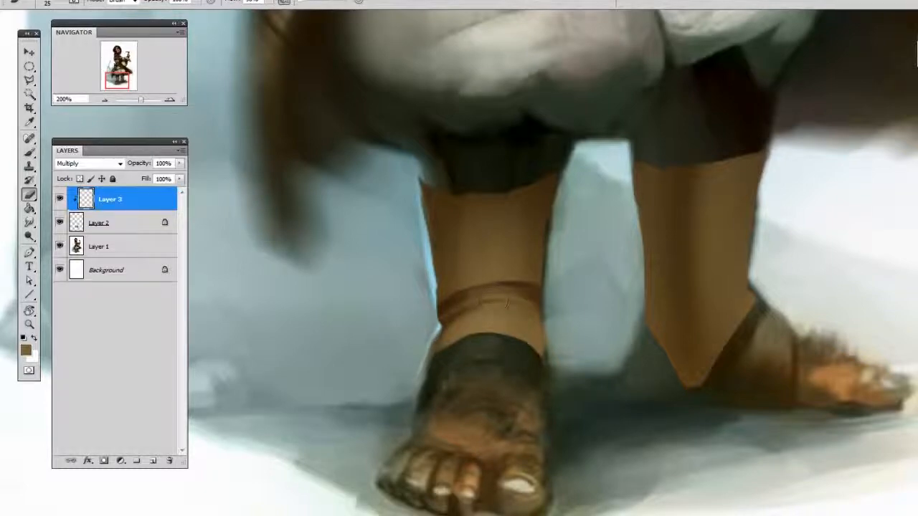
# Step: Paint crossing dark wrap lines around both shins from knee to ankle, thinning their edges with the Eraser
pyautogui.moveTo(705, 304); pyautogui.dragTo(694, 295)
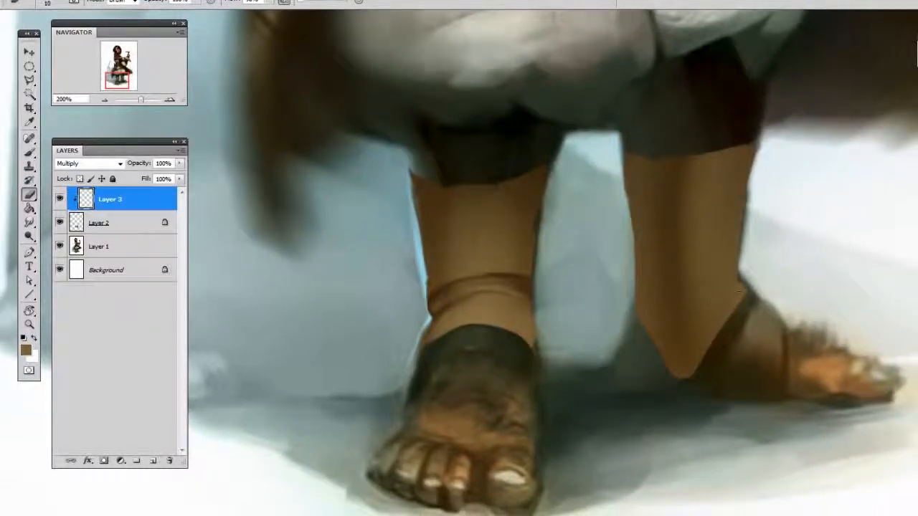
pyautogui.hotkey('ctrl', '-')
pyautogui.press(']')
pyautogui.press('b')
pyautogui.moveTo(612, 293); pyautogui.dragTo(560, 310)
pyautogui.press('e')
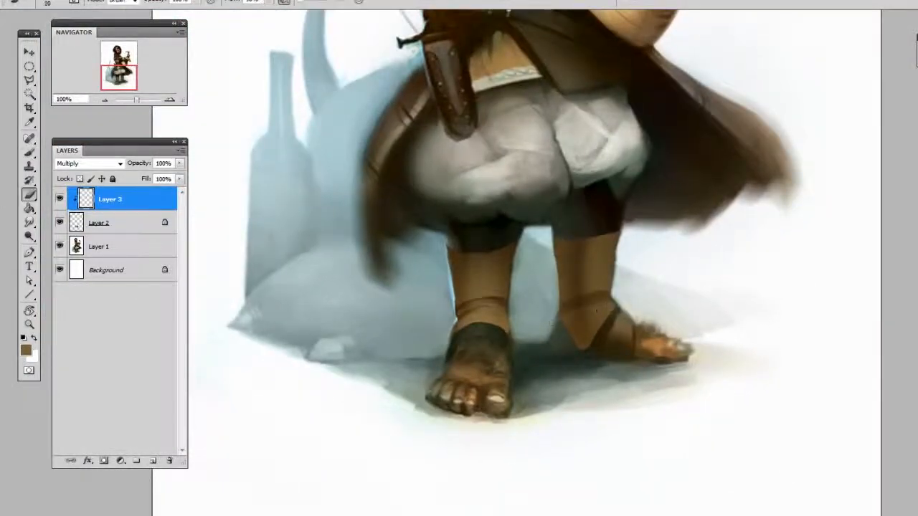
pyautogui.press('b')
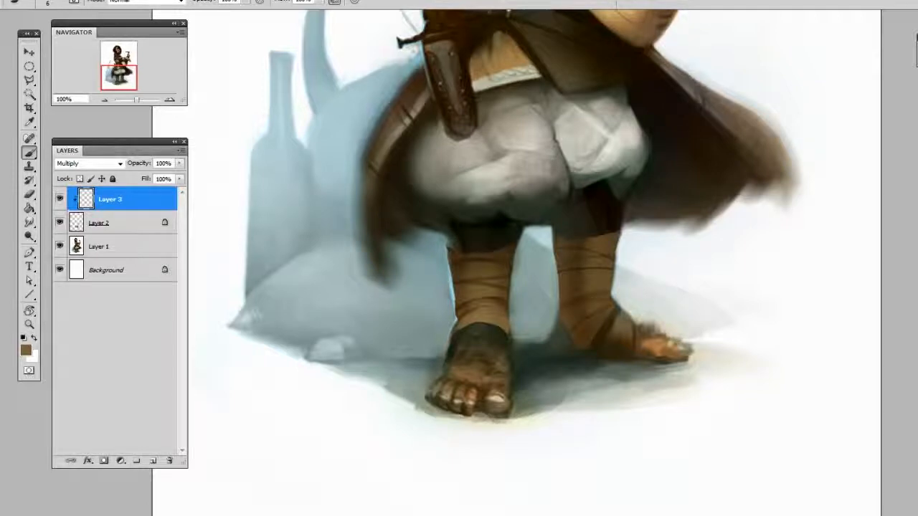
pyautogui.press('e')
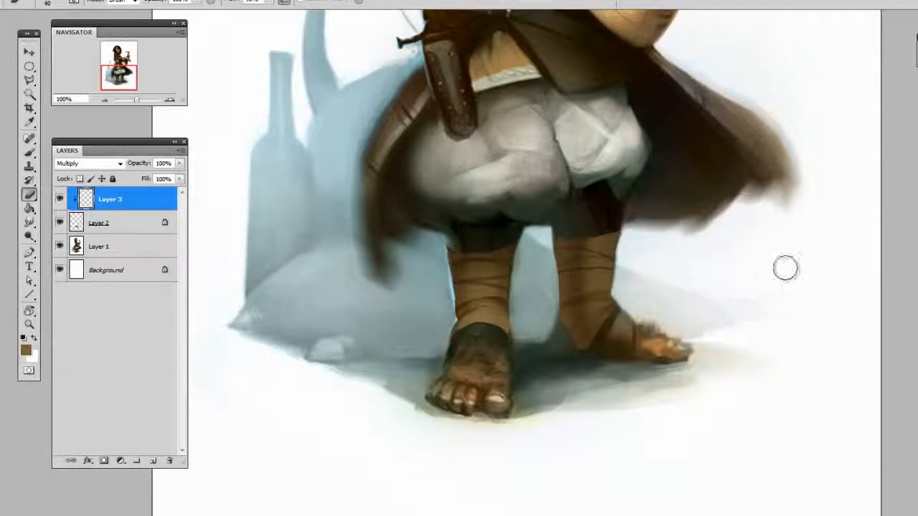
# Step: Create a new layer above Layer 3, clip it to Layer 2, and set its blending mode to Color Dodge
pyautogui.moveTo(789, 274); pyautogui.dragTo(762, 282)
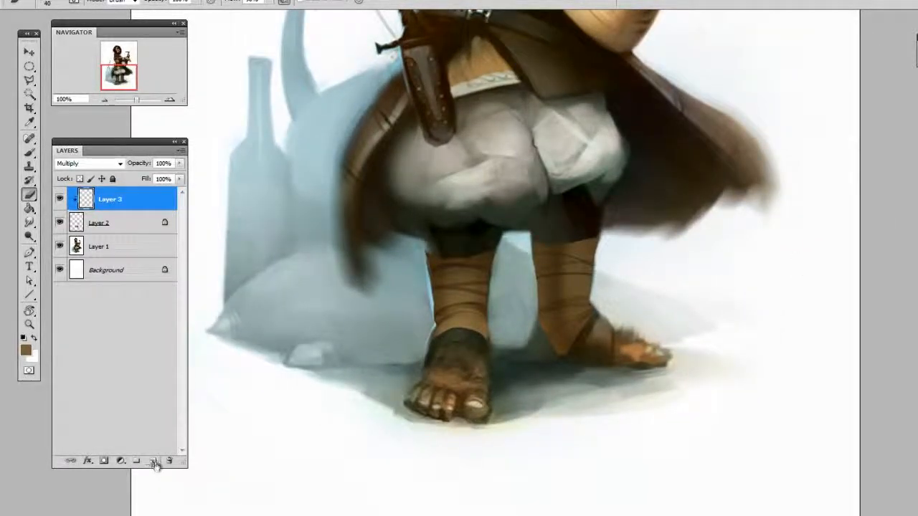
pyautogui.click(154, 461)
pyautogui.click(107, 0)
pyautogui.click(180, 136)
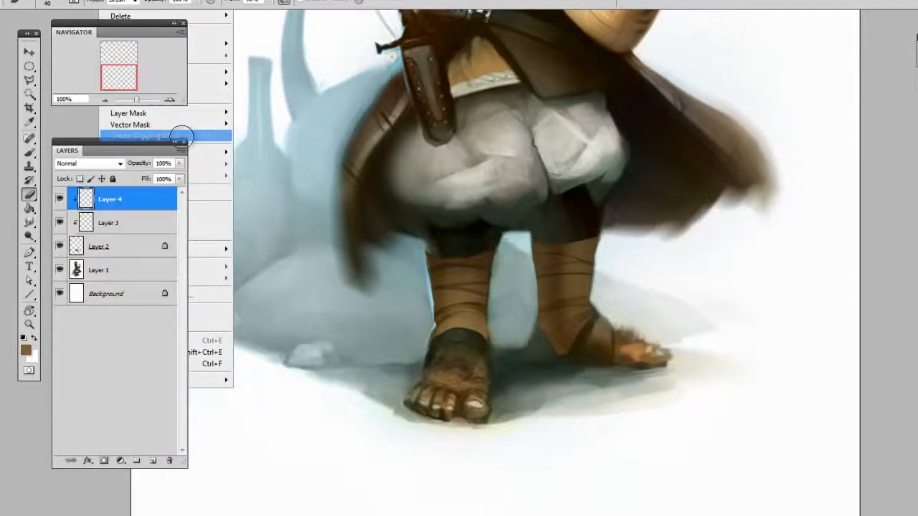
pyautogui.moveTo(635, 280); pyautogui.dragTo(636, 281)
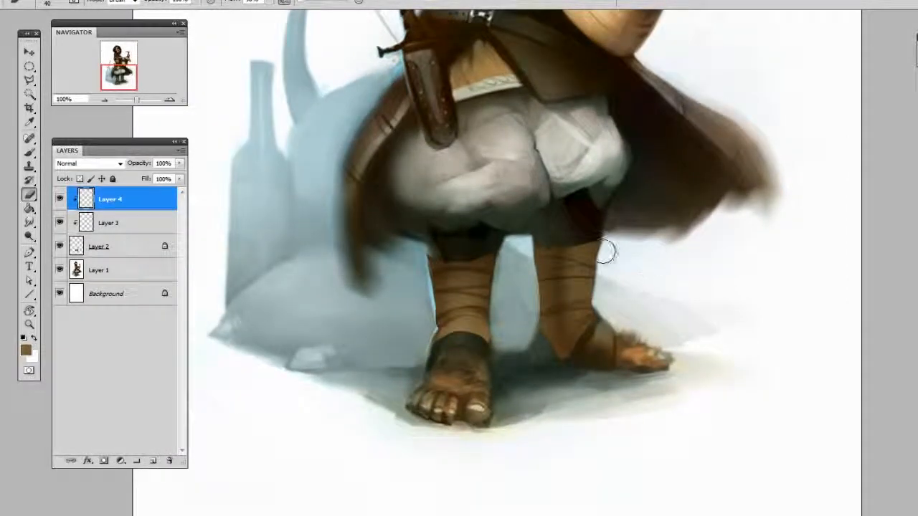
pyautogui.click(88, 163)
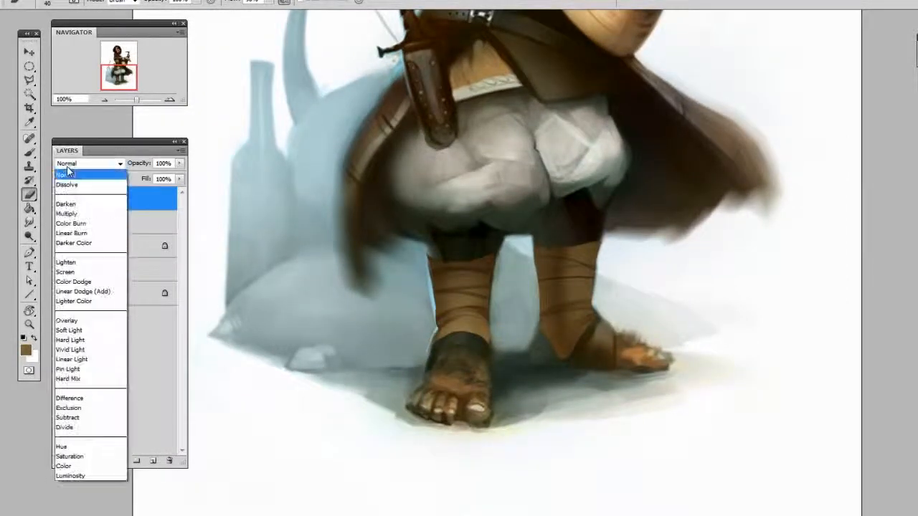
pyautogui.click(93, 282)
# Step: Choose the soft round 40 px brush and set the foreground colour to the muted brown #746247
pyautogui.rightClick(570, 269)
pyautogui.click(778, 341)
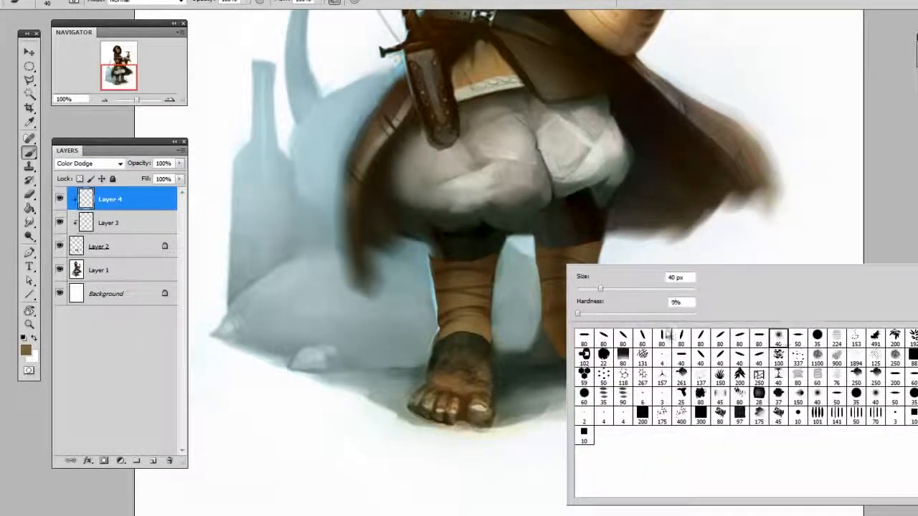
pyautogui.moveTo(473, 322); pyautogui.dragTo(478, 323)
pyautogui.click(26, 350)
pyautogui.click(637, 314)
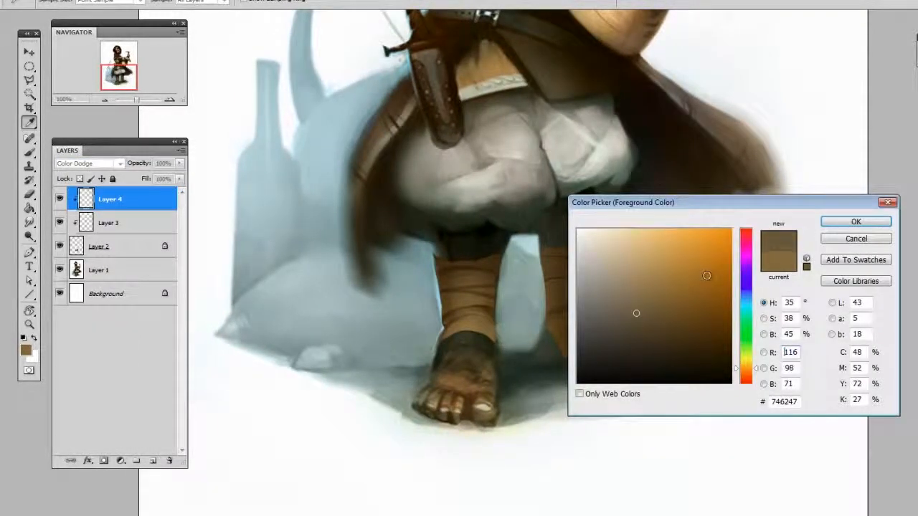
pyautogui.click(846, 221)
# Step: Paint soft glowing highlights down the middle of both shins, enlarging the brush from 30 px to 80 px
pyautogui.moveTo(473, 278)
pyautogui.mouseDown()
pyautogui.moveTo(494, 215)
pyautogui.moveTo(486, 261)
pyautogui.moveTo(489, 220)
pyautogui.mouseUp()
pyautogui.press('[')
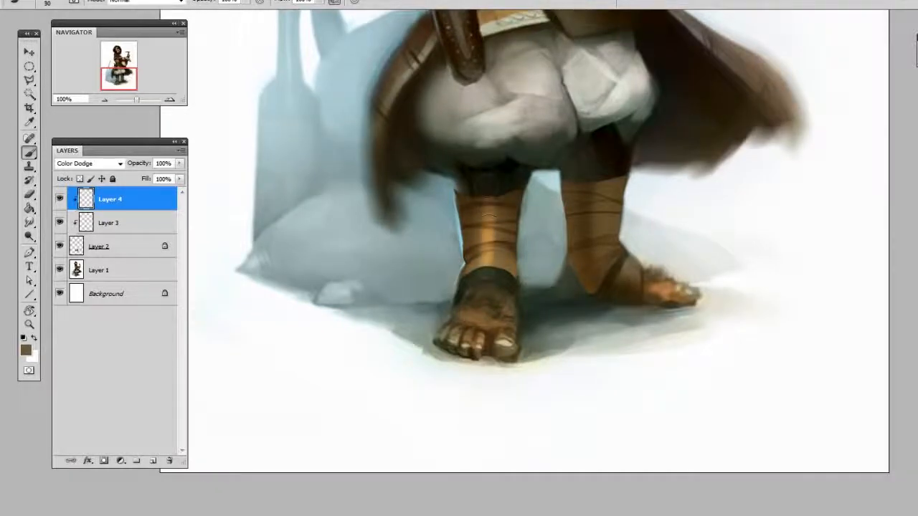
pyautogui.press(']')
pyautogui.press(']')
pyautogui.moveTo(490, 264); pyautogui.dragTo(489, 233)
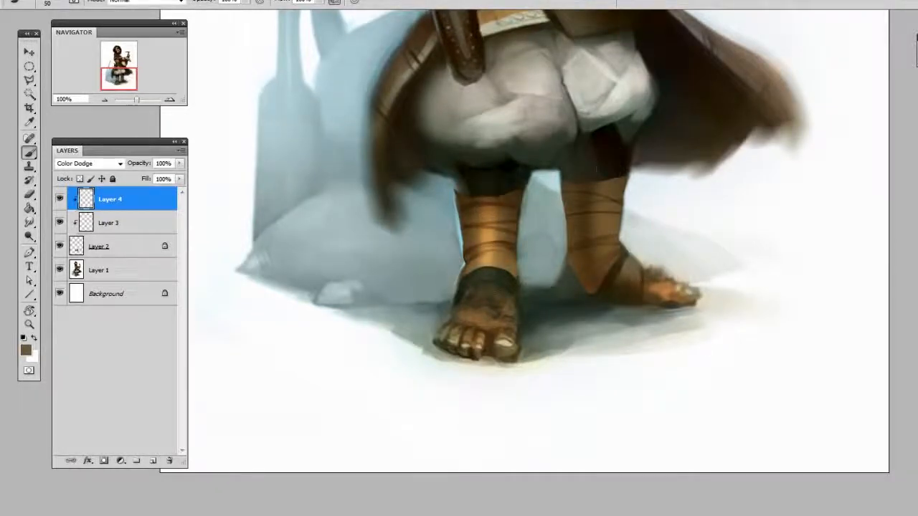
pyautogui.press(']')
pyautogui.moveTo(601, 251); pyautogui.dragTo(604, 201)
pyautogui.moveTo(762, 209); pyautogui.dragTo(755, 223)
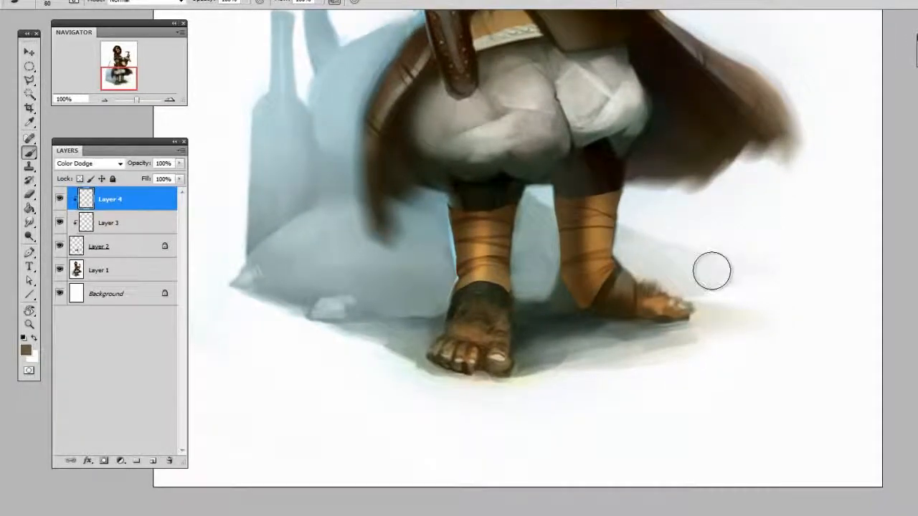
# Step: Lower the opacity of the Color Dodge layer to 42%
pyautogui.click(180, 163)
pyautogui.moveTo(179, 178); pyautogui.dragTo(150, 179)
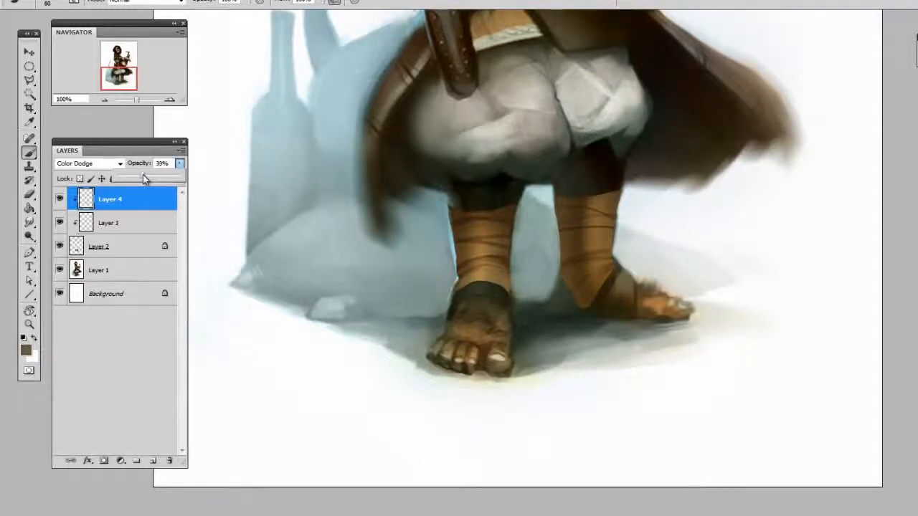
pyautogui.moveTo(793, 184); pyautogui.dragTo(774, 227)
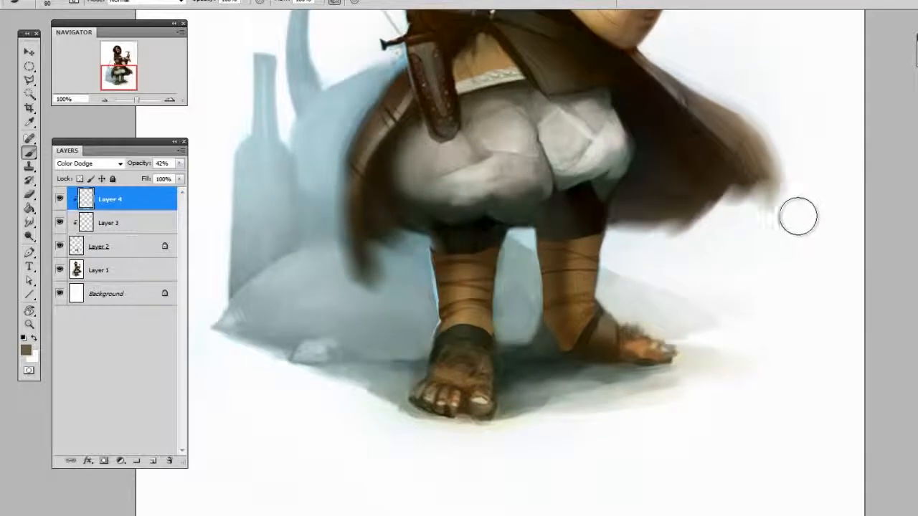
pyautogui.hotkey('ctrl', '-')
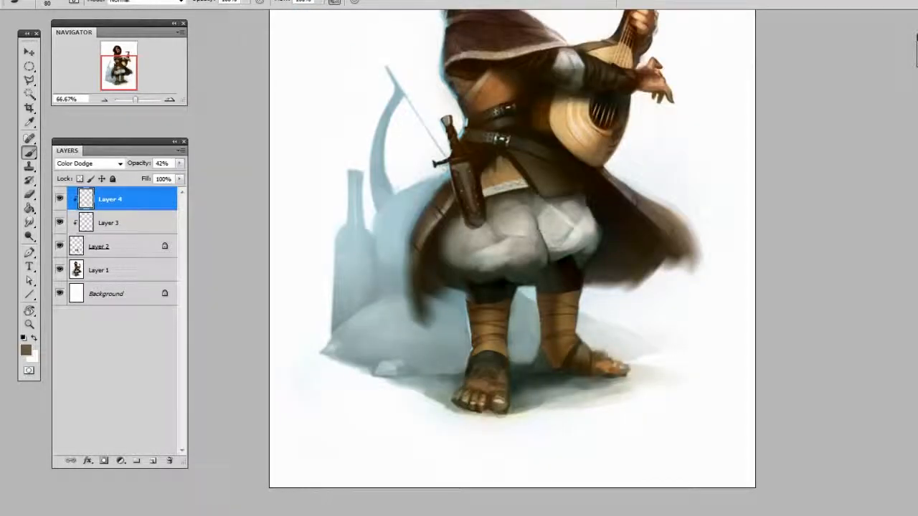